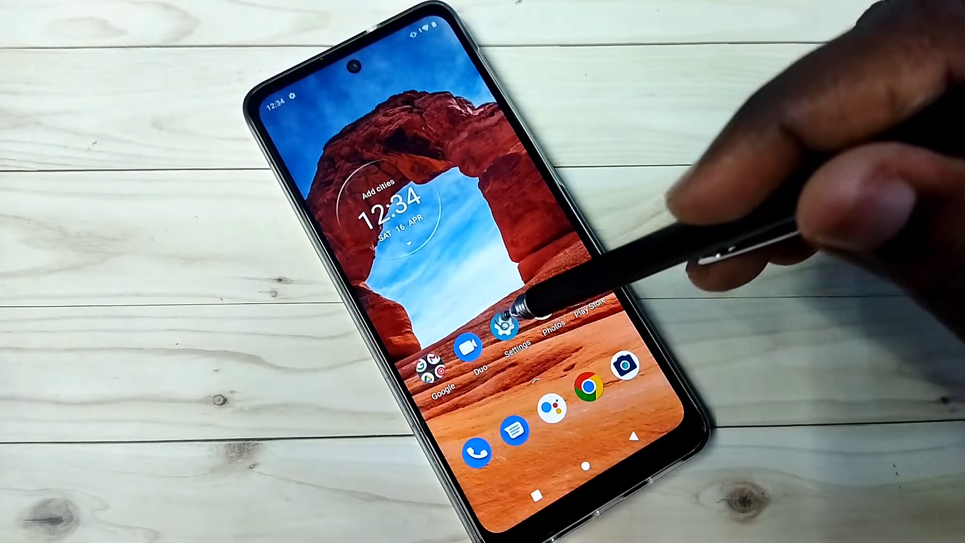
Reach the Accessibility page of Settings from the home screen.
left_click(503, 326)
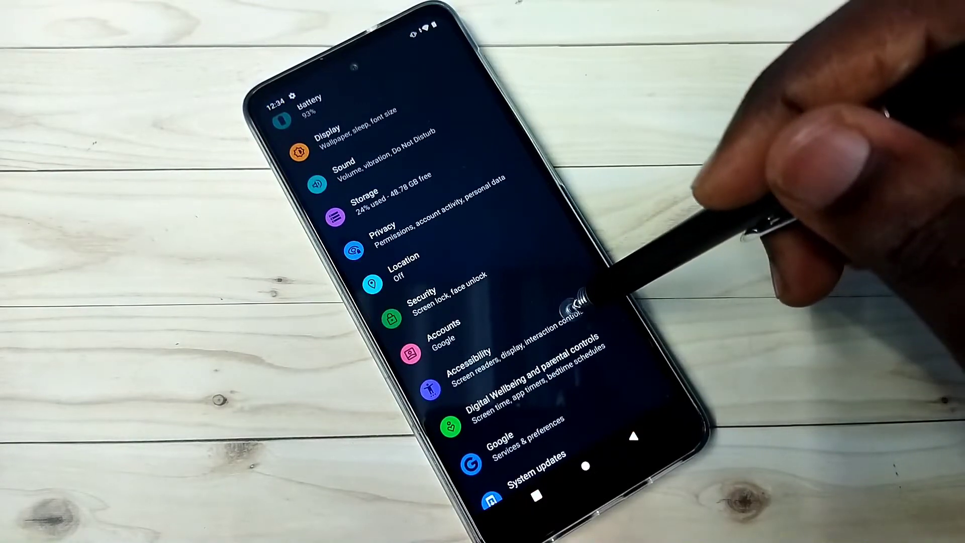
left_click(573, 305)
left_click_drag(593, 344, 463, 134)
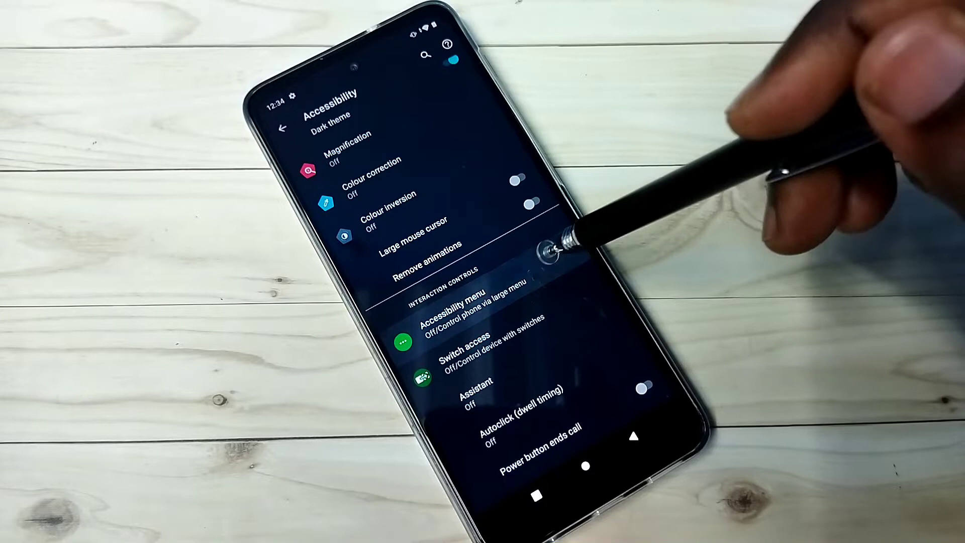
Turn on the Accessibility menu shortcut, allowing full control and using the accessibility button.
left_click(558, 253)
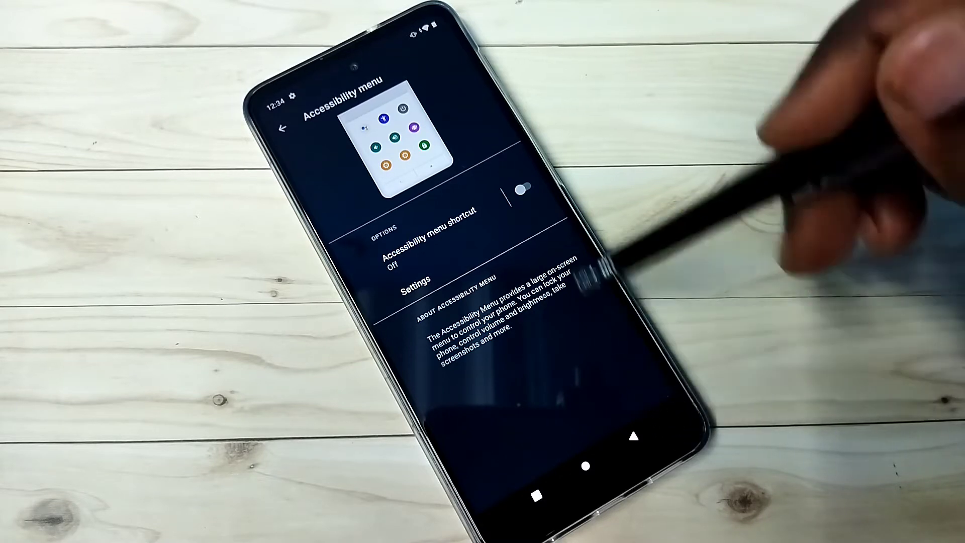
left_click(522, 189)
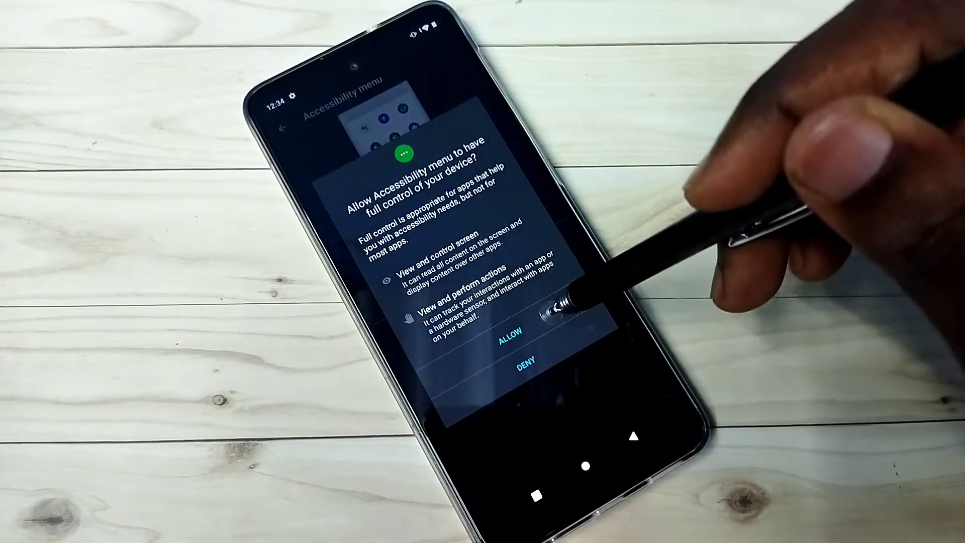
left_click(510, 336)
left_click(577, 302)
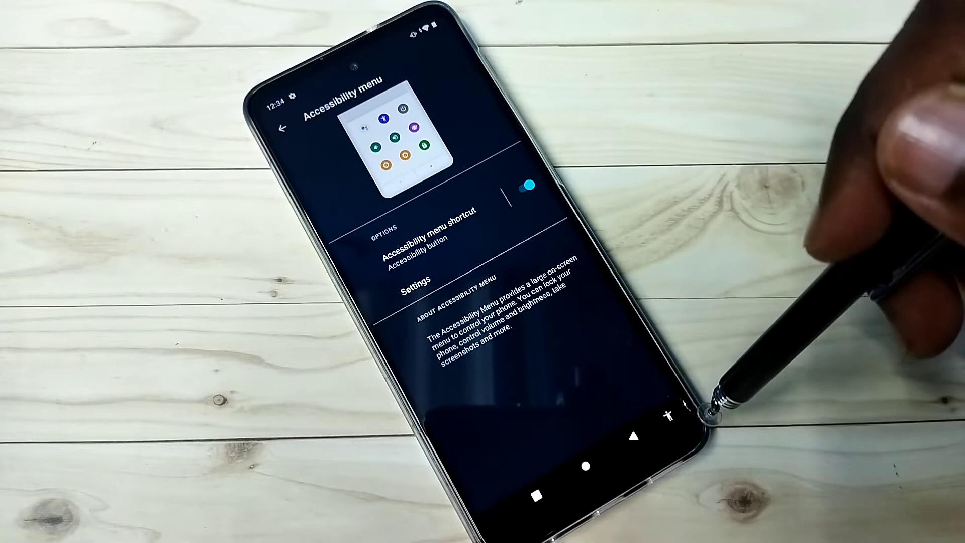
From the home screen, launch the Accessibility menu via the nav-bar button and flip to its second page.
left_click(585, 466)
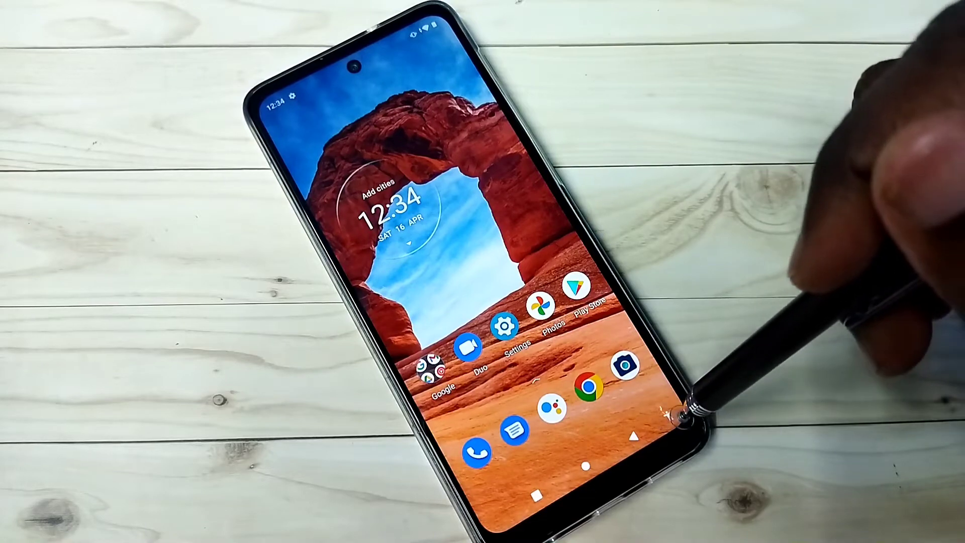
left_click(671, 414)
mouse_move(626, 298)
left_mouse_down()
mouse_move(478, 328)
mouse_move(600, 287)
mouse_move(550, 319)
mouse_move(626, 270)
mouse_move(554, 320)
mouse_move(649, 317)
left_mouse_up()
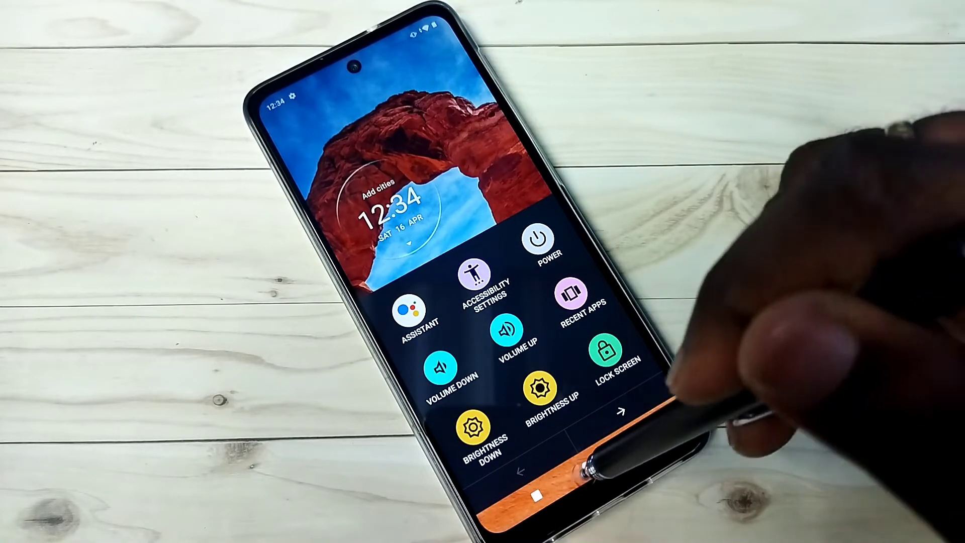
Close the menu and turn the Accessibility menu shortcut back off in Settings.
left_click(671, 413)
left_click(505, 326)
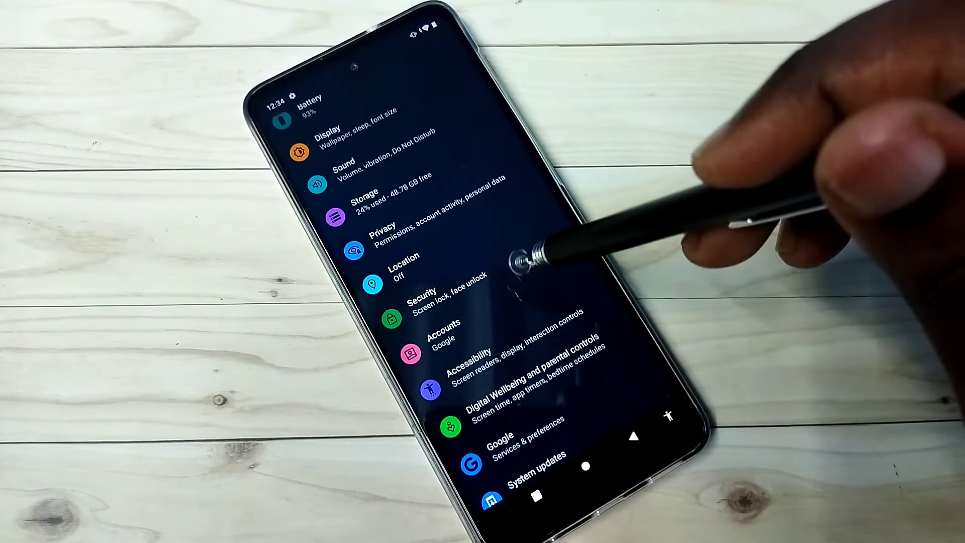
left_click(532, 323)
left_click_drag(550, 312, 492, 194)
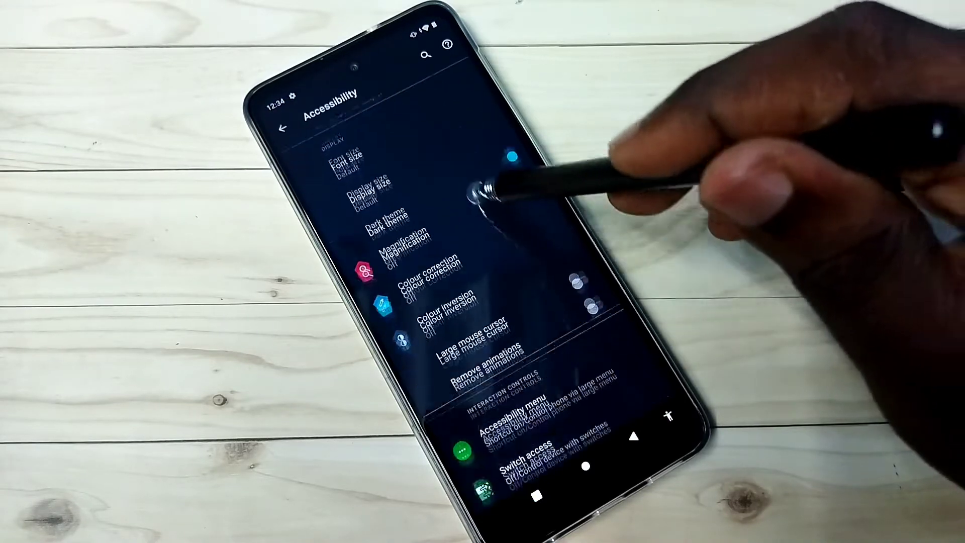
left_click(582, 334)
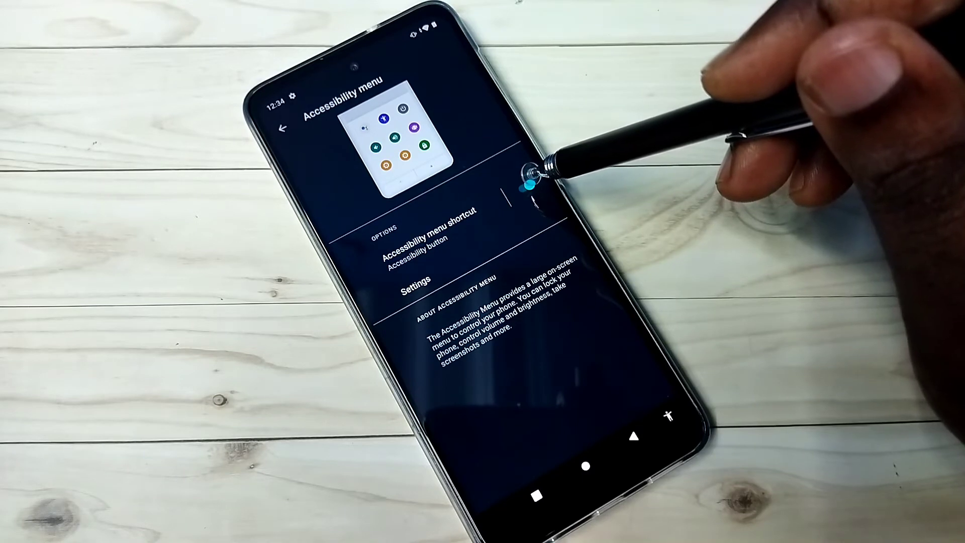
left_click(528, 185)
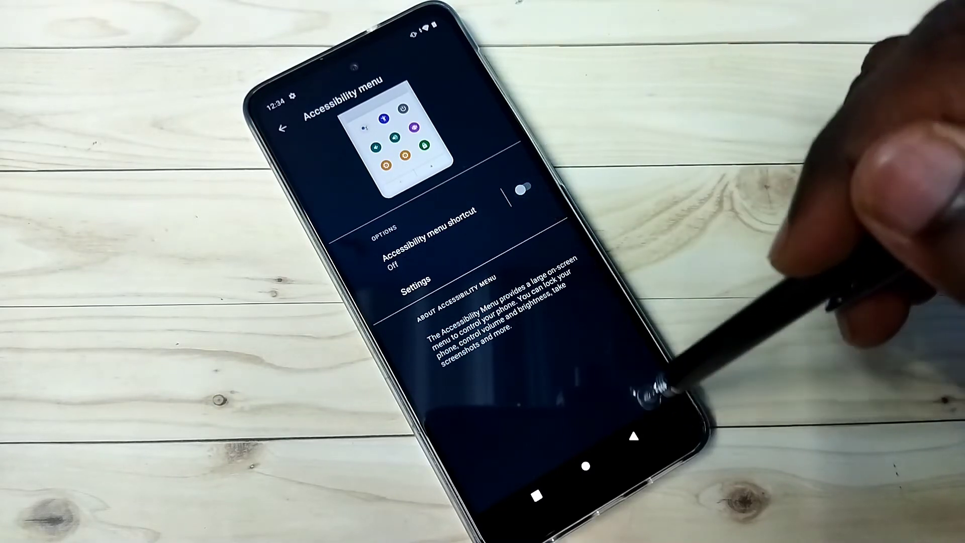
Return home and swipe the Settings card away from recent apps.
left_click(585, 466)
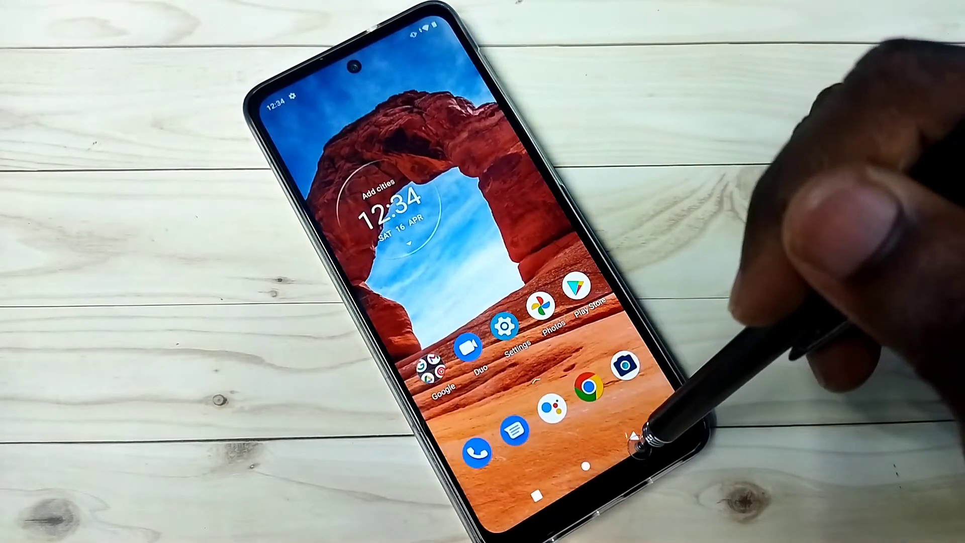
left_click(536, 496)
left_click_drag(571, 313, 550, 189)
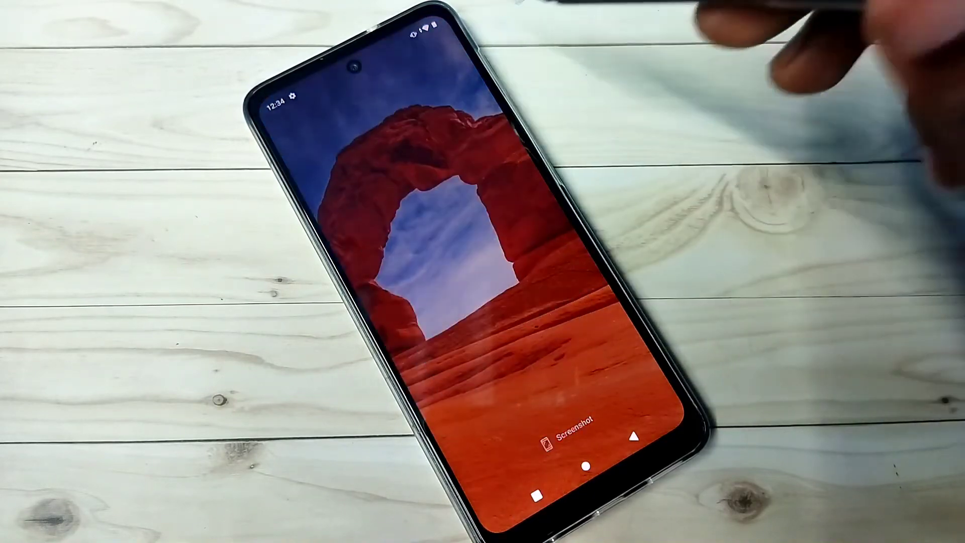